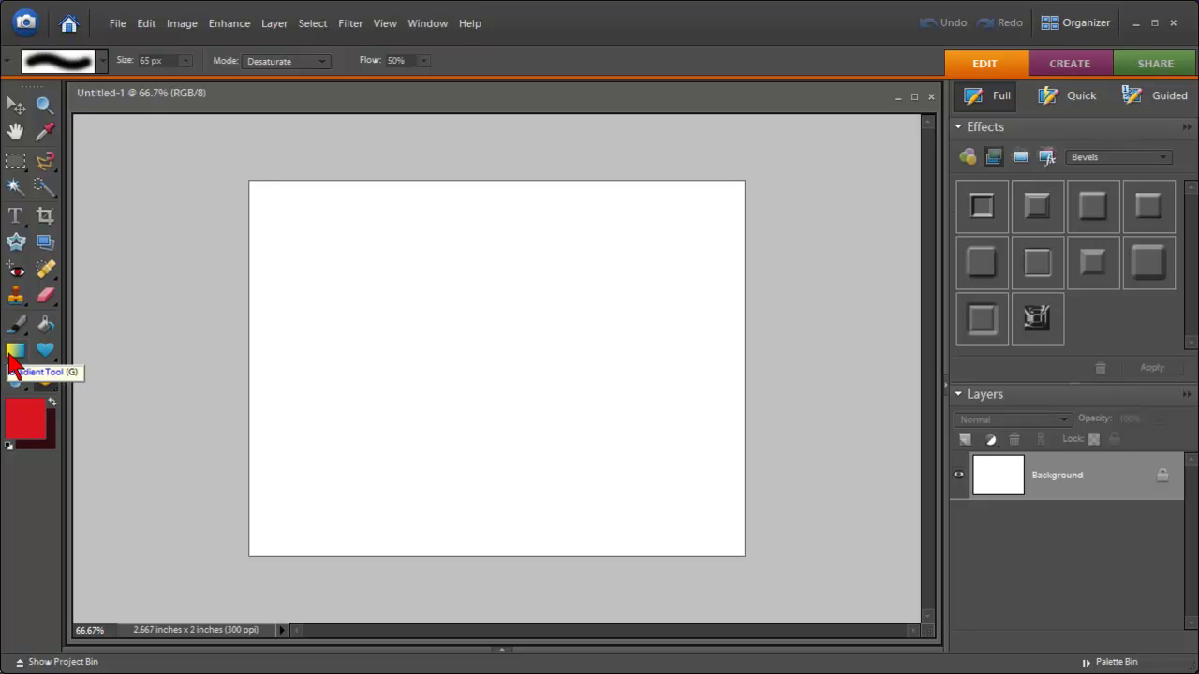
Step: Select the Gradient Tool and set the foreground colour to bright green #20fb3f
left_click(10, 357)
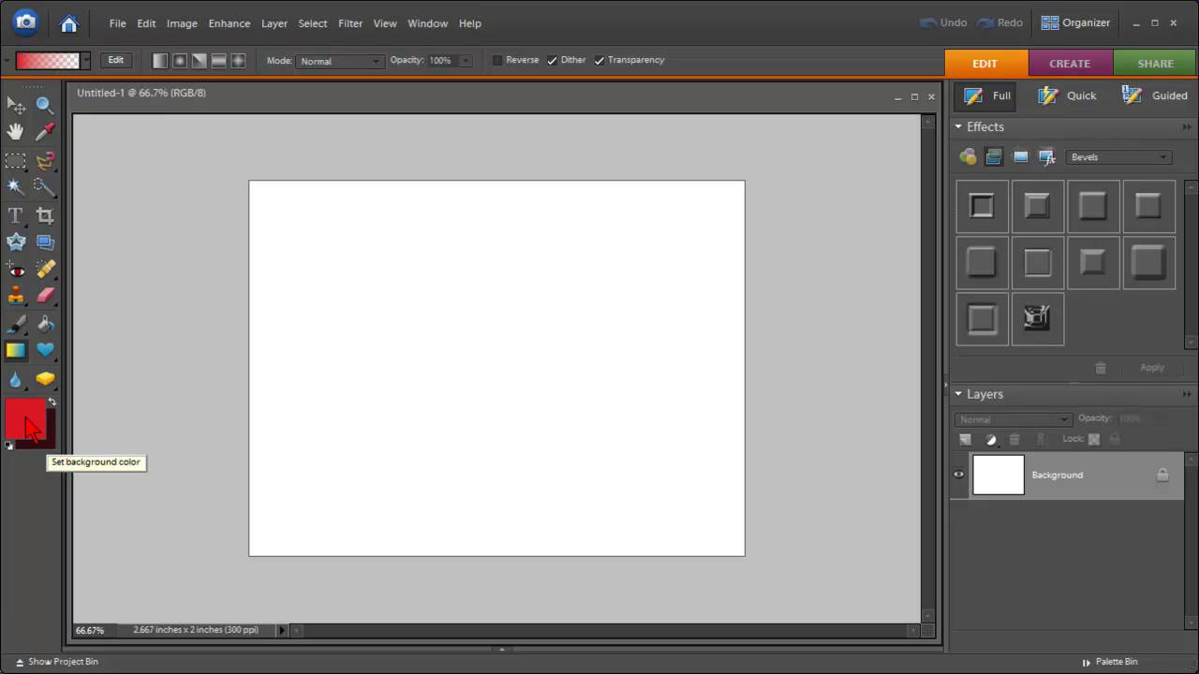
left_click(31, 426)
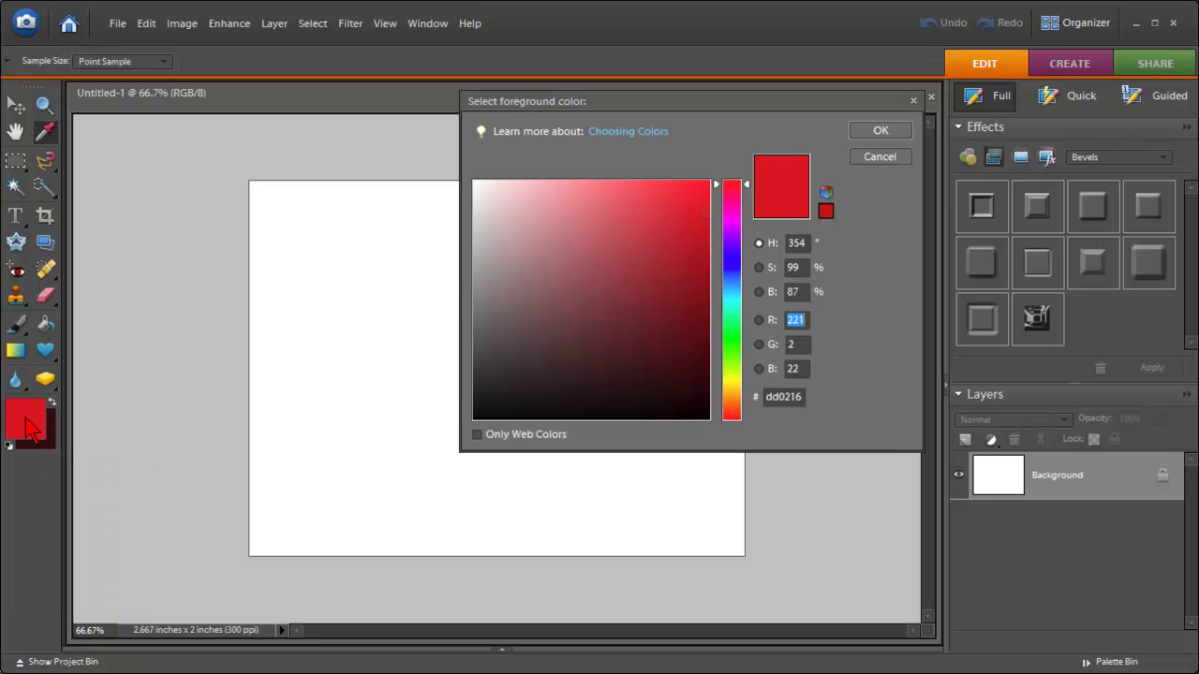
left_click(727, 335)
left_click(661, 259)
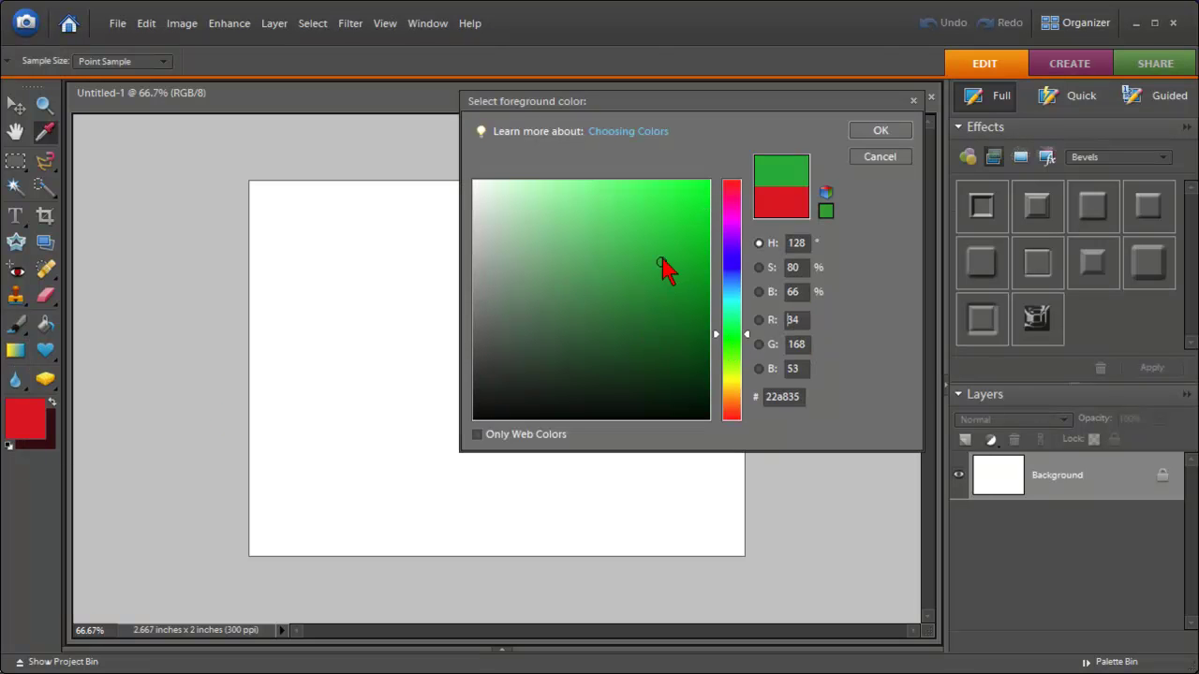
left_click(695, 195)
left_click(665, 190)
left_click(678, 183)
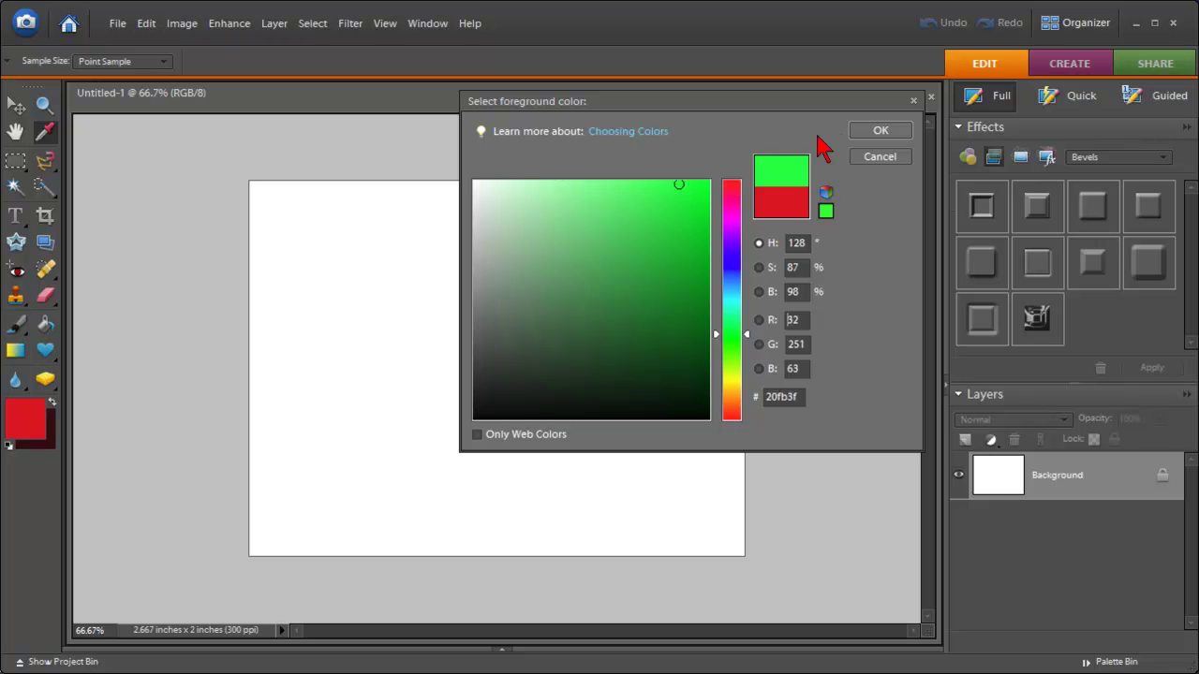
left_click(880, 131)
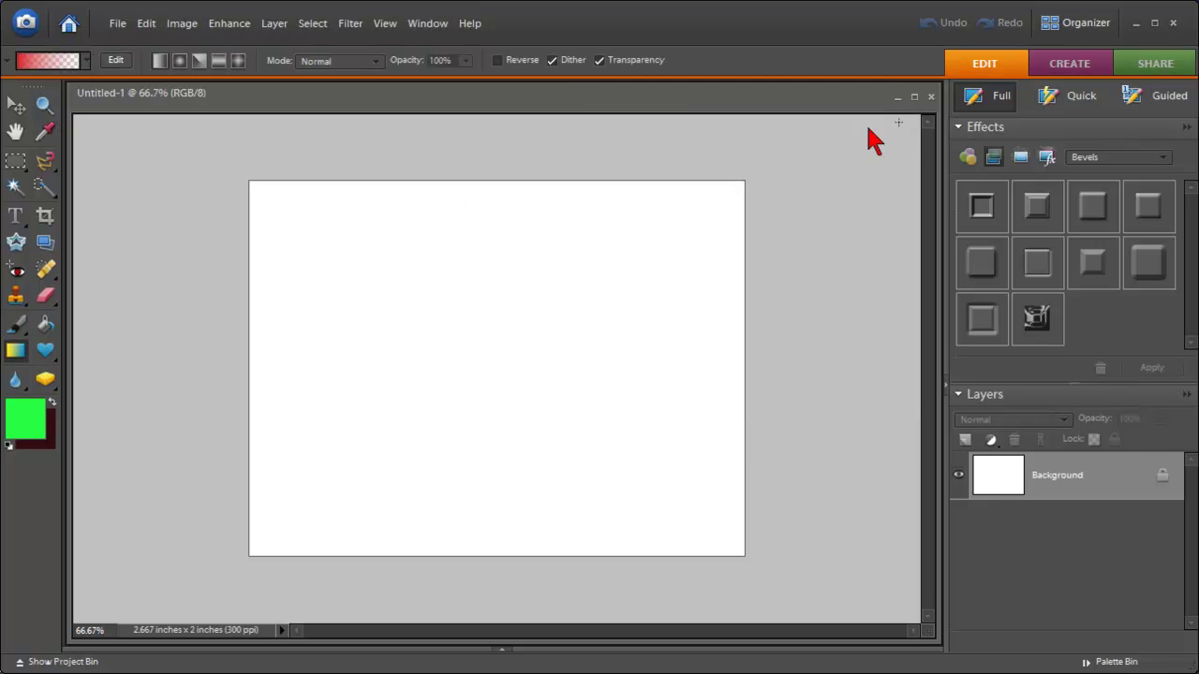
Step: Set the background colour to dark green #093703
left_click(54, 446)
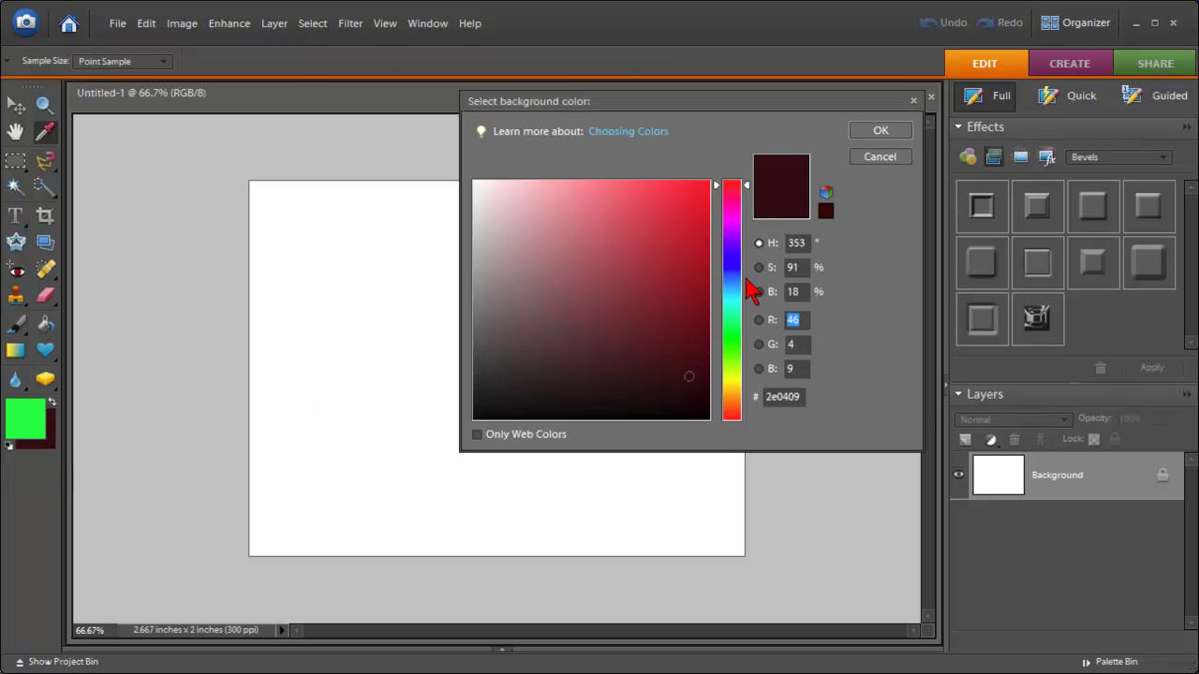
left_click(736, 344)
left_click(688, 360)
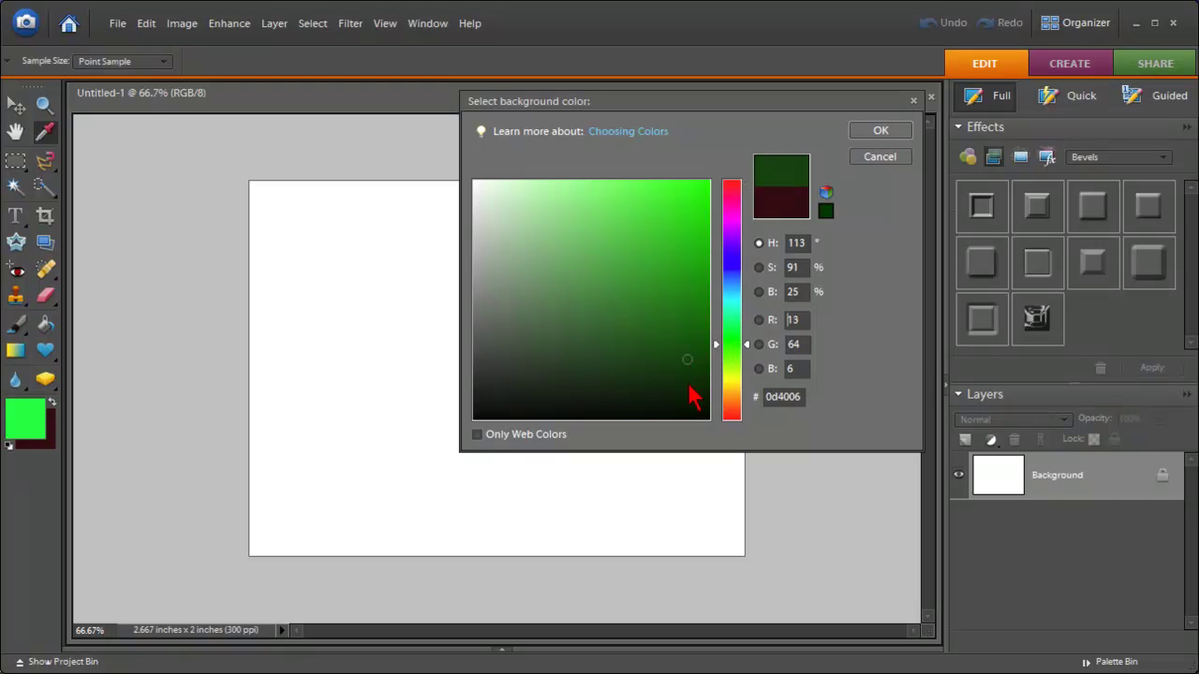
left_click(695, 404)
left_click(698, 368)
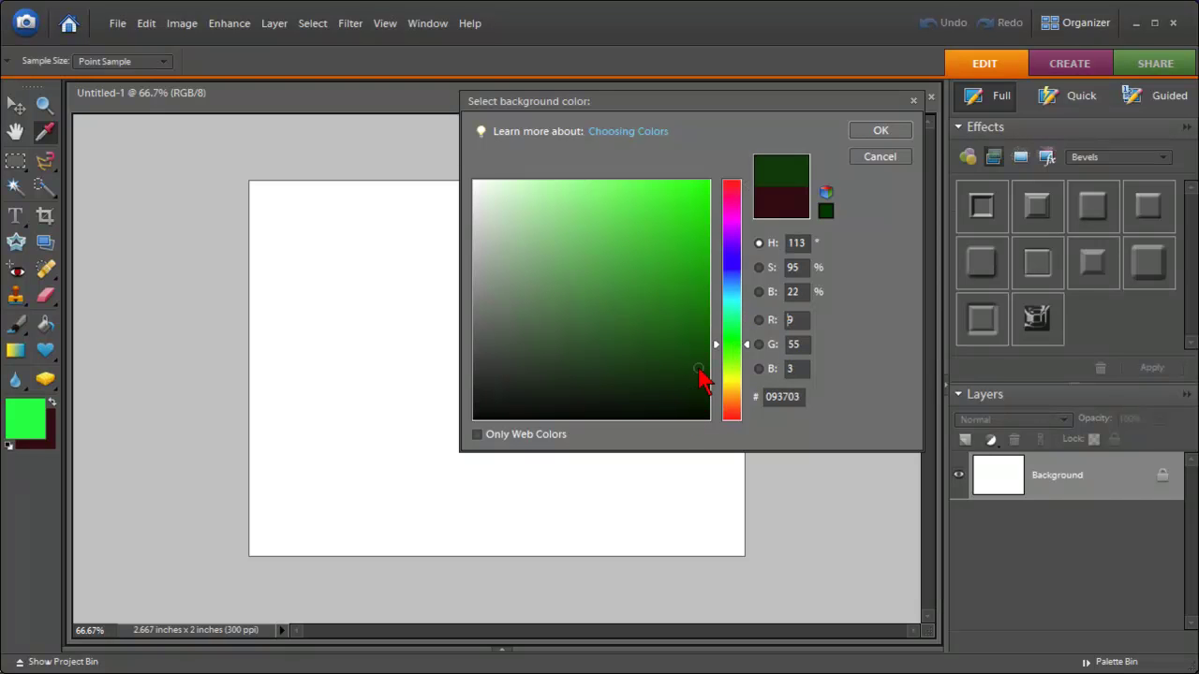
left_click(881, 131)
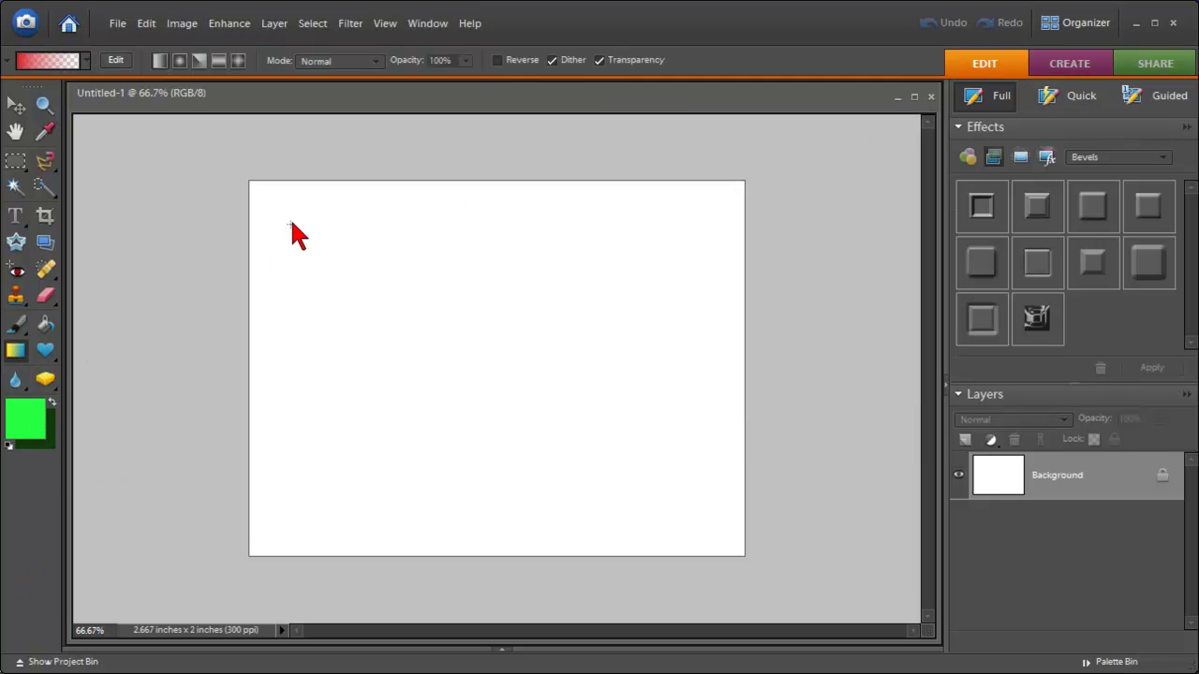
Step: Choose the Foreground to Background preset in the gradient picker for a bright-to-dark green gradient
left_click(83, 61)
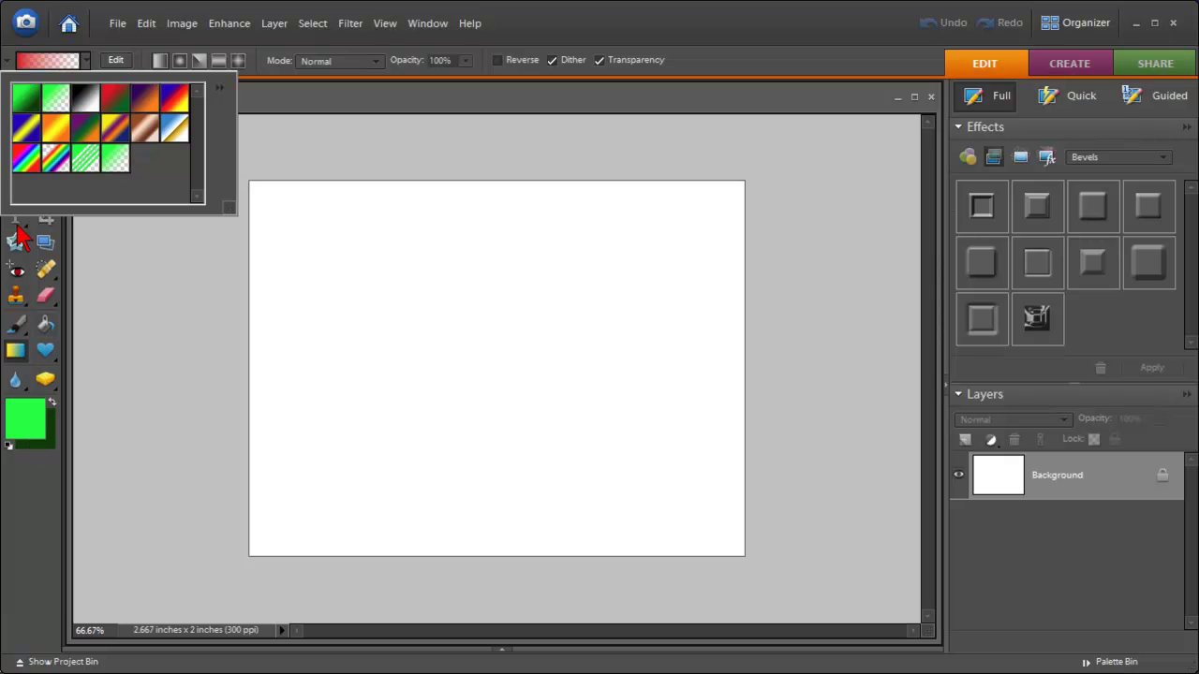
left_click(37, 101)
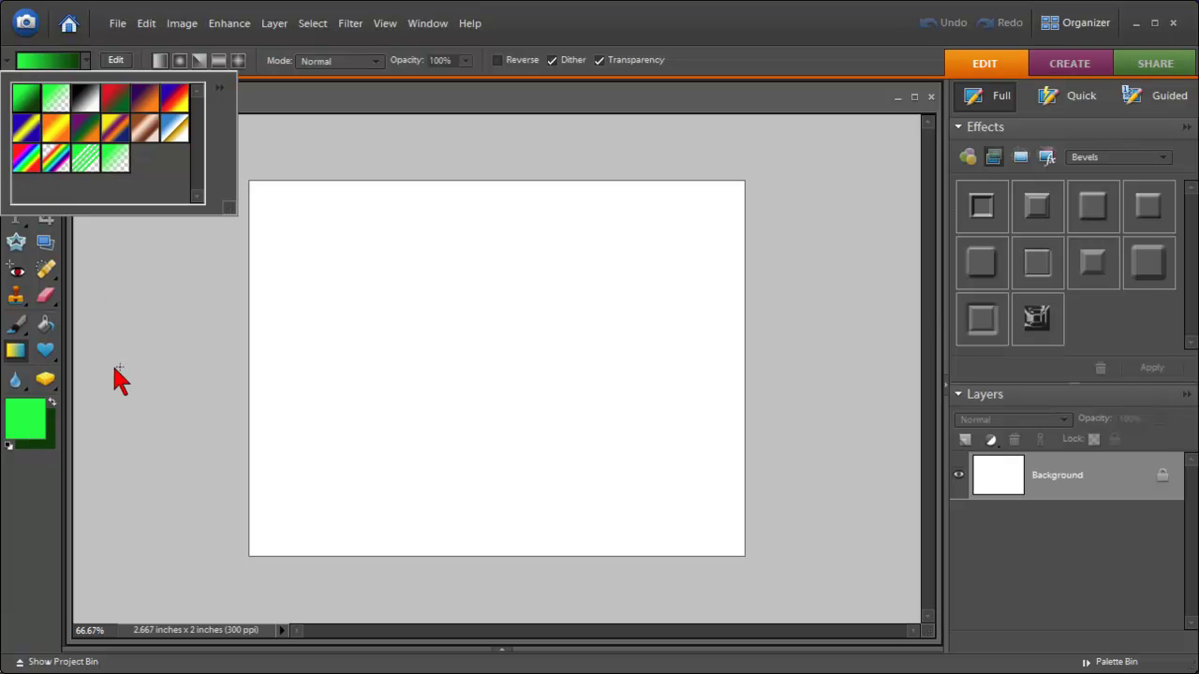
left_click(17, 352)
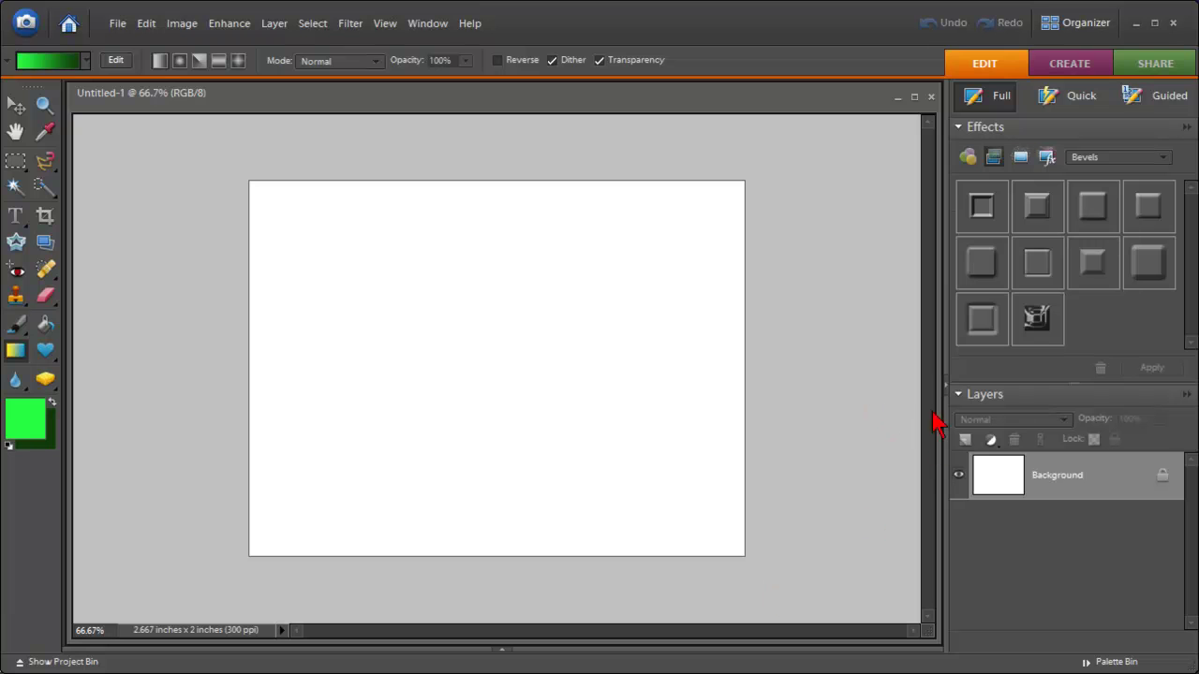
Step: Add a Gradient Fill layer using the first dark-to-bright green preset
left_click(991, 440)
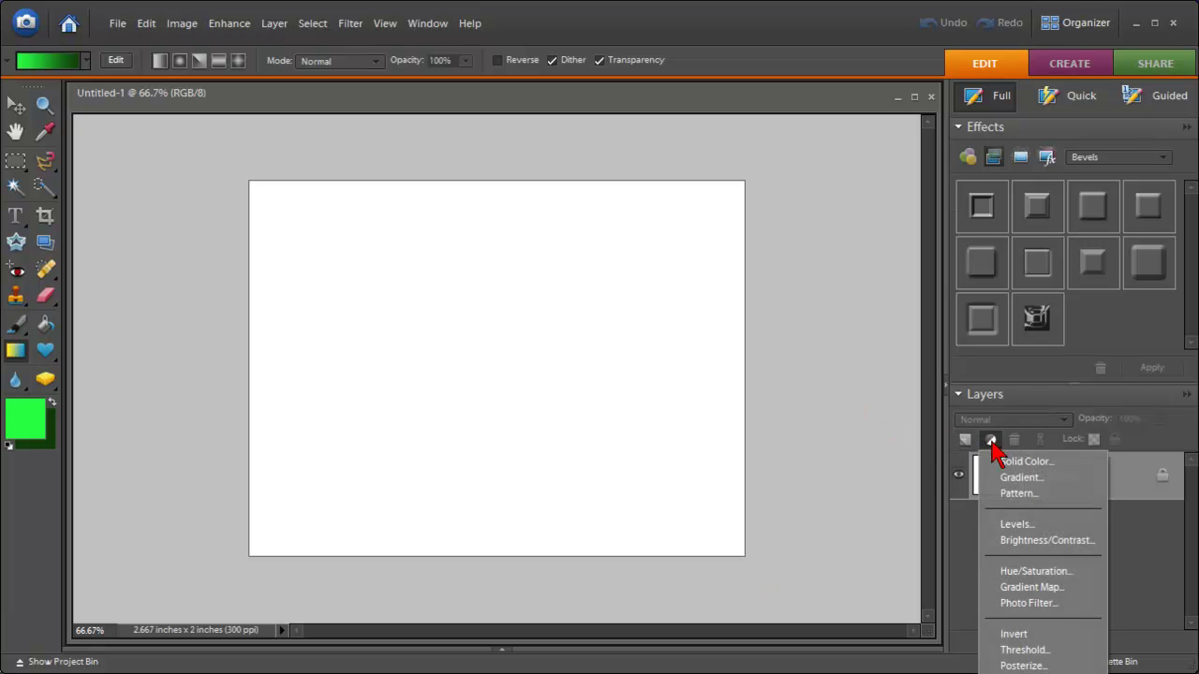
left_click(1019, 478)
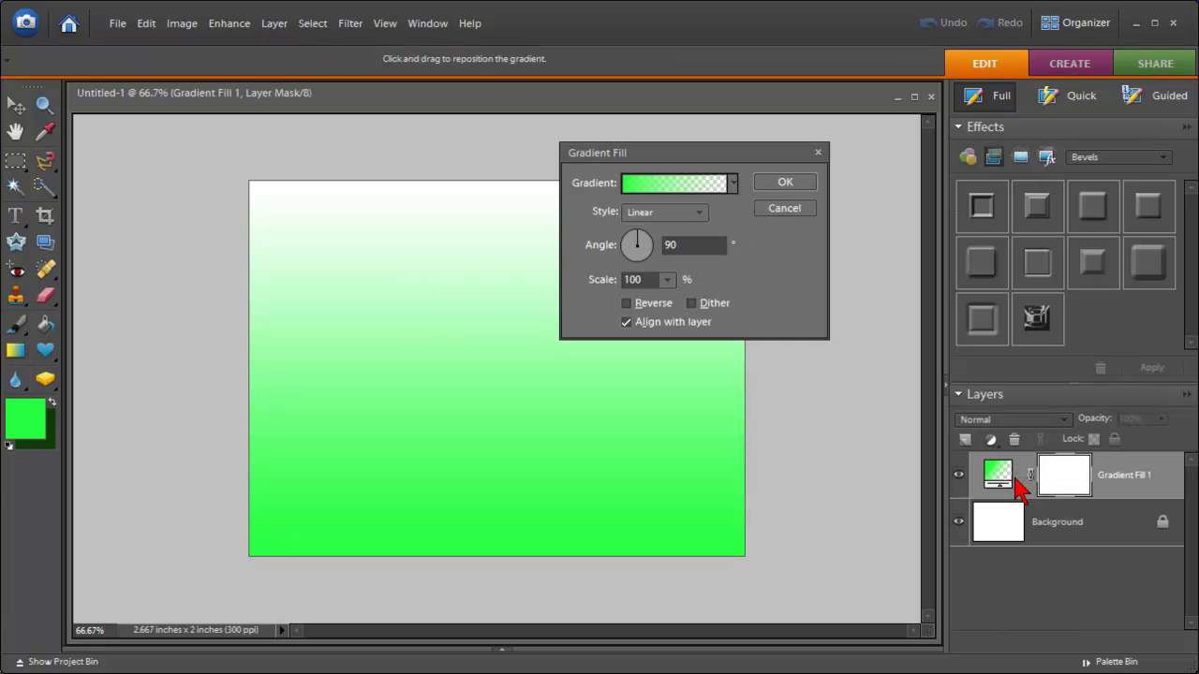
left_click(733, 184)
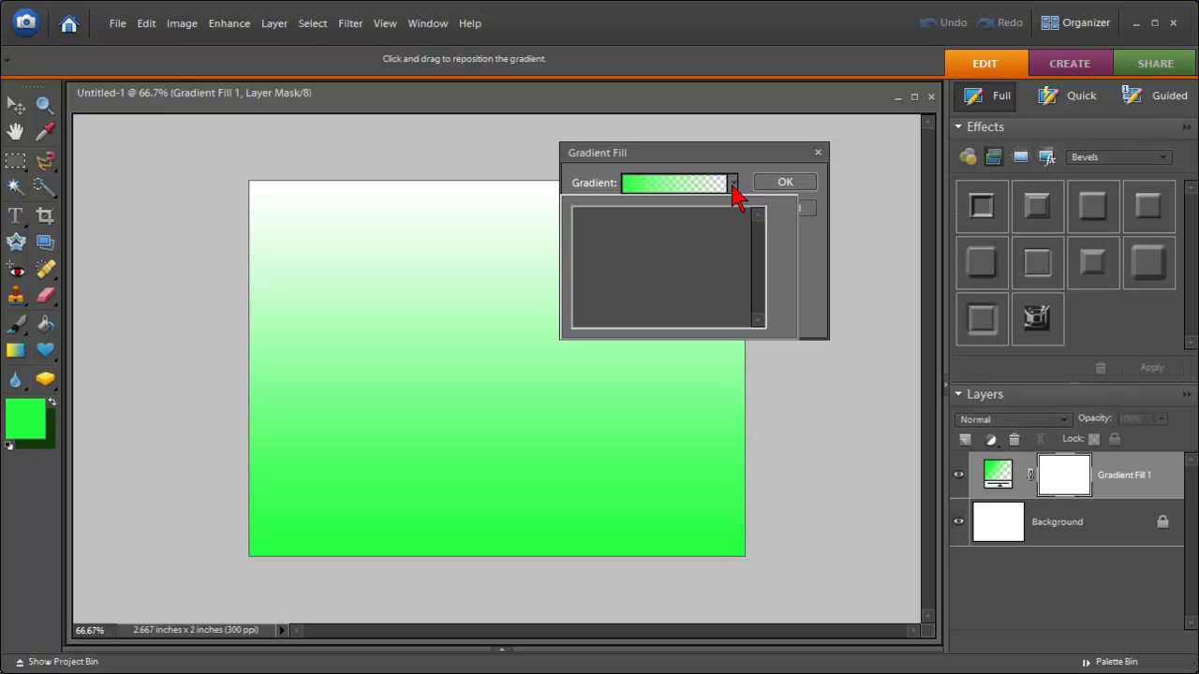
left_click(597, 228)
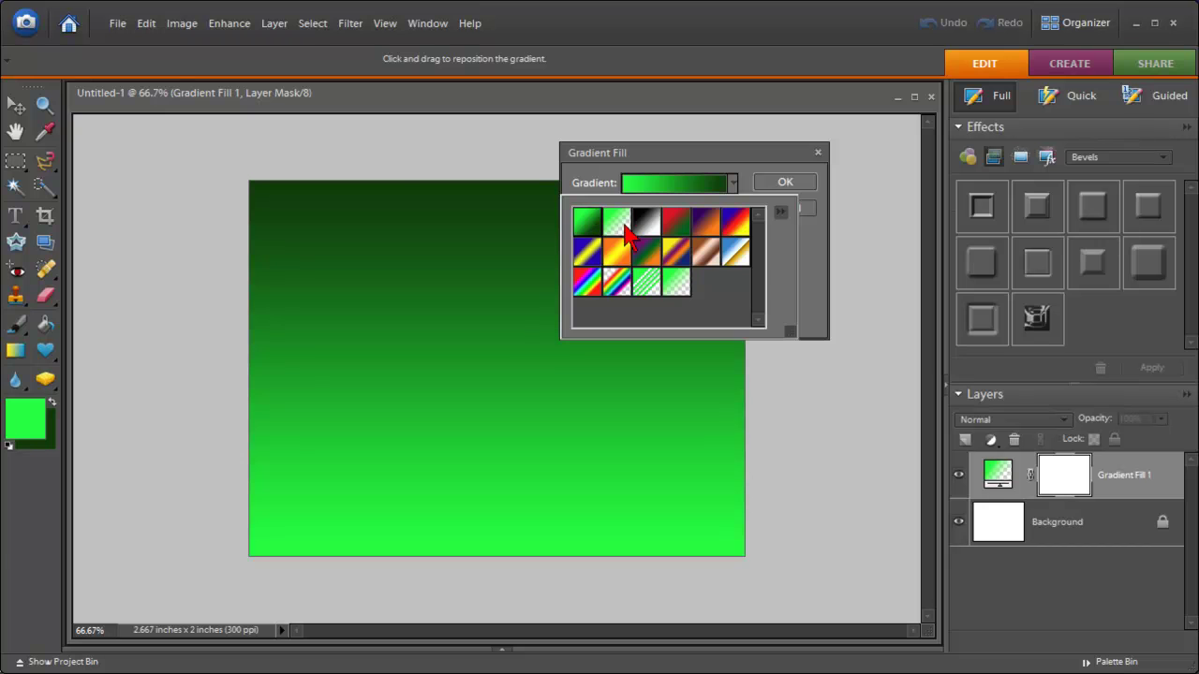
left_click(625, 227)
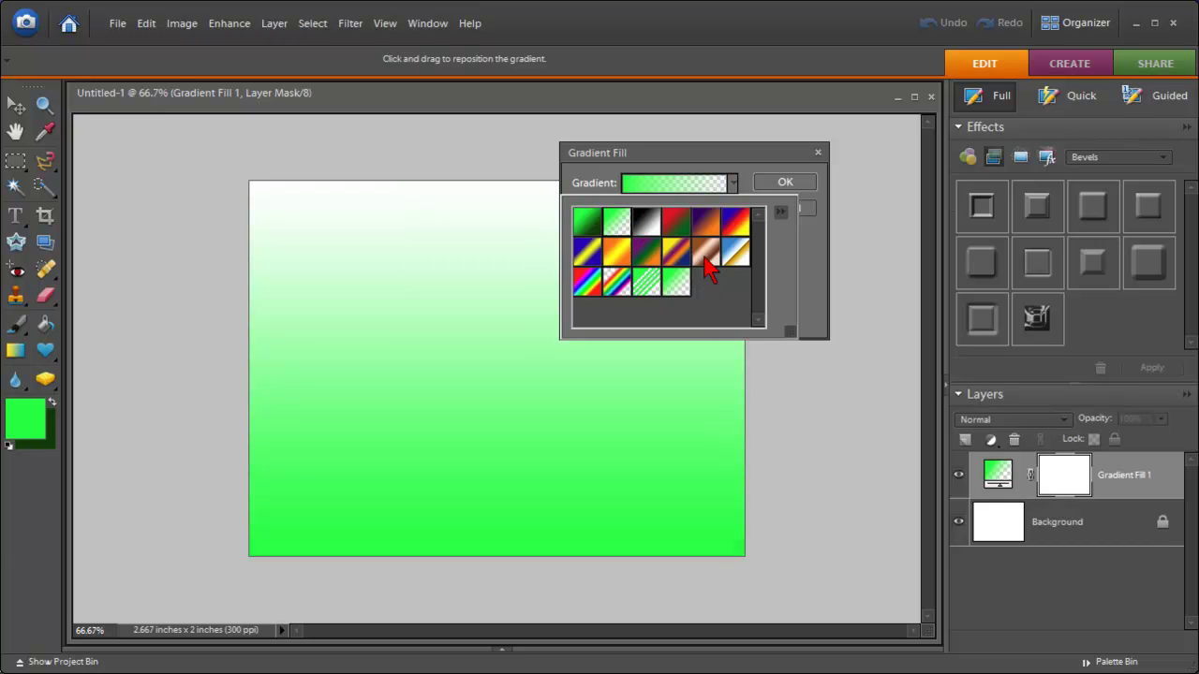
left_click(588, 225)
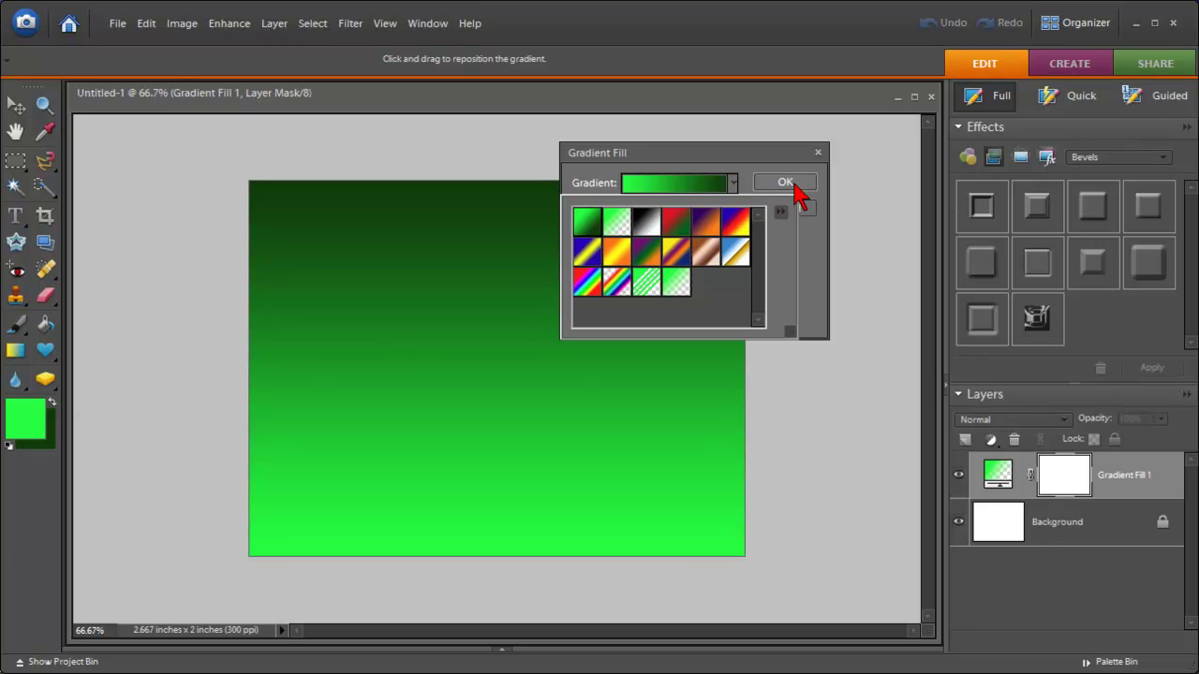
left_click(770, 159)
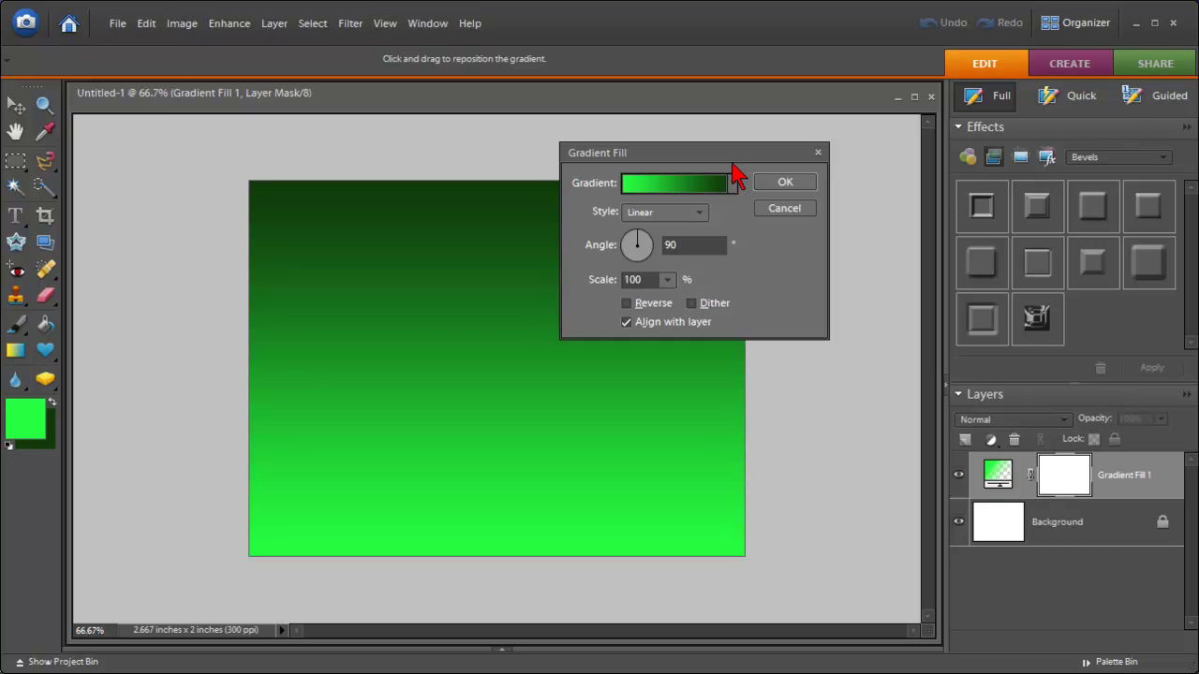
Step: Make the gradient fill Linear at a -45° angle, reversed, and confirm it
left_click(685, 215)
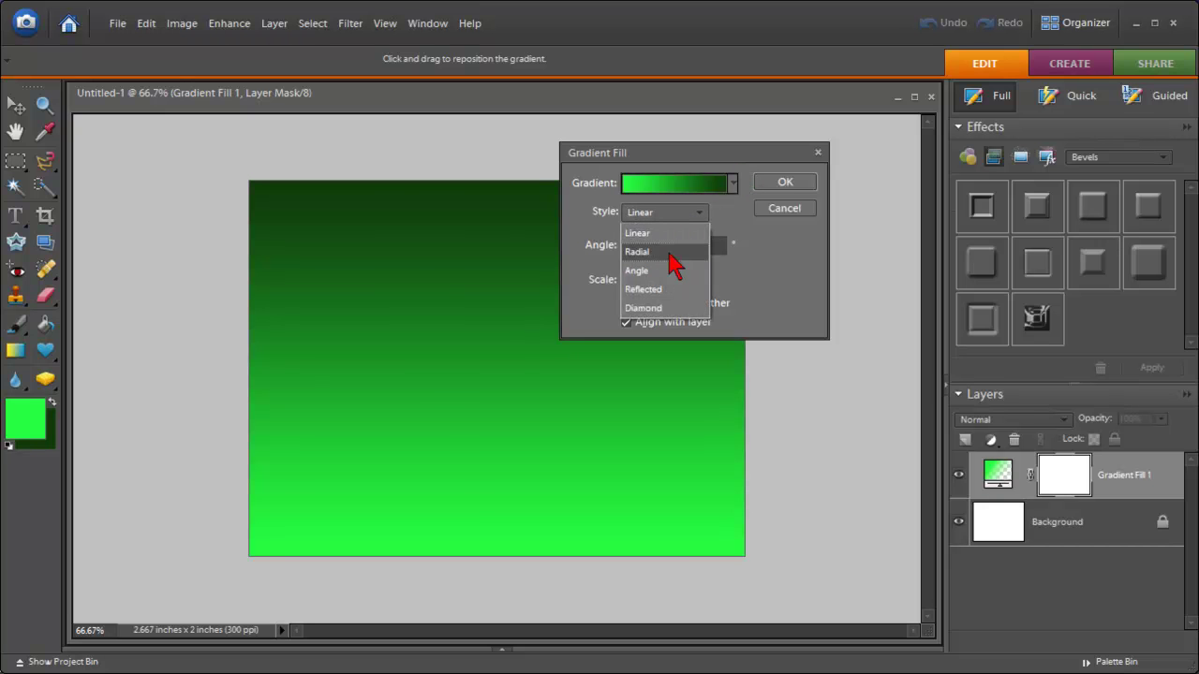
left_click(675, 253)
left_click(698, 215)
left_click(679, 236)
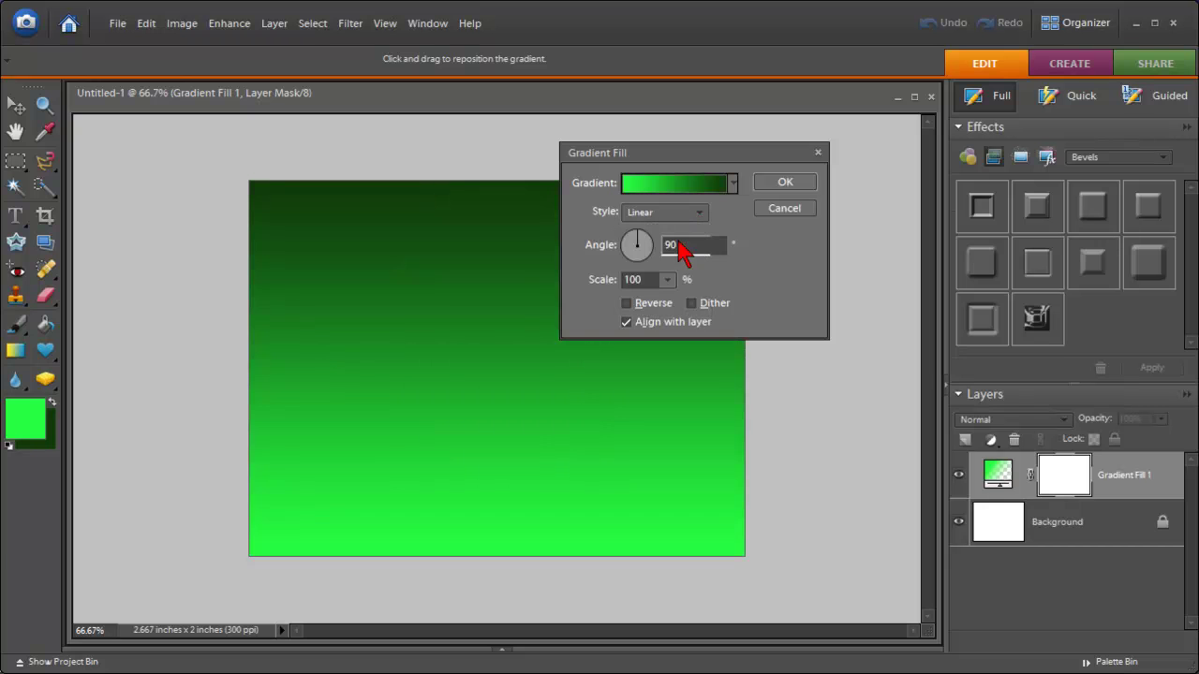
left_click(638, 240)
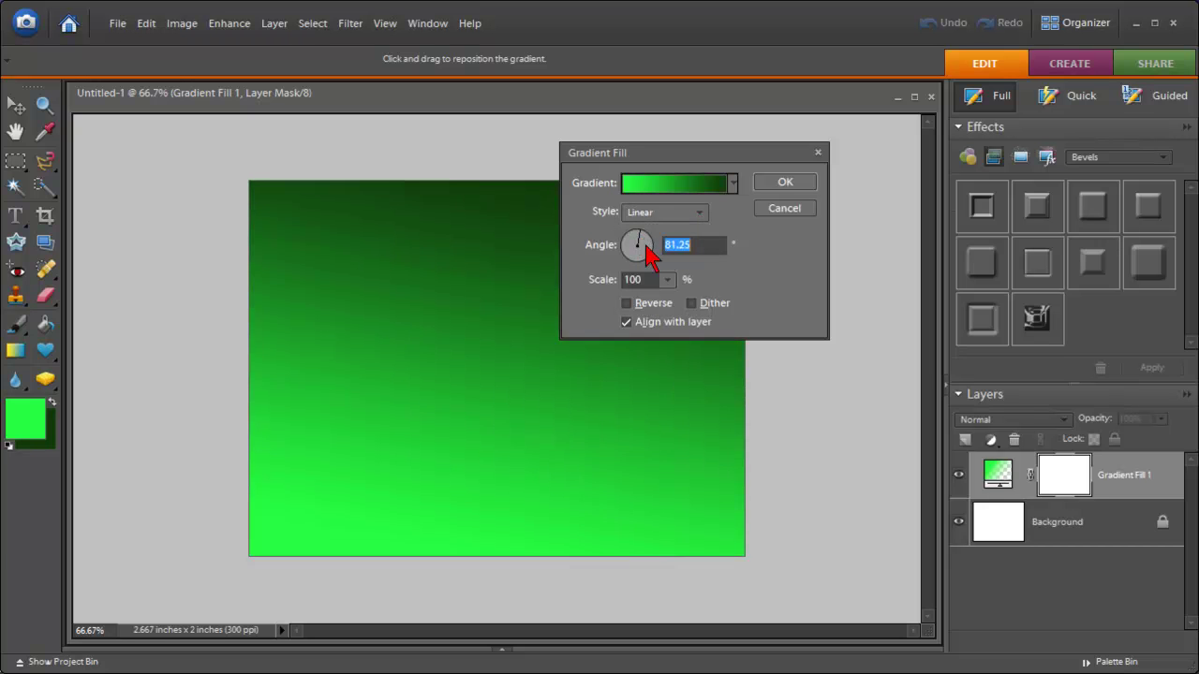
left_click(645, 254)
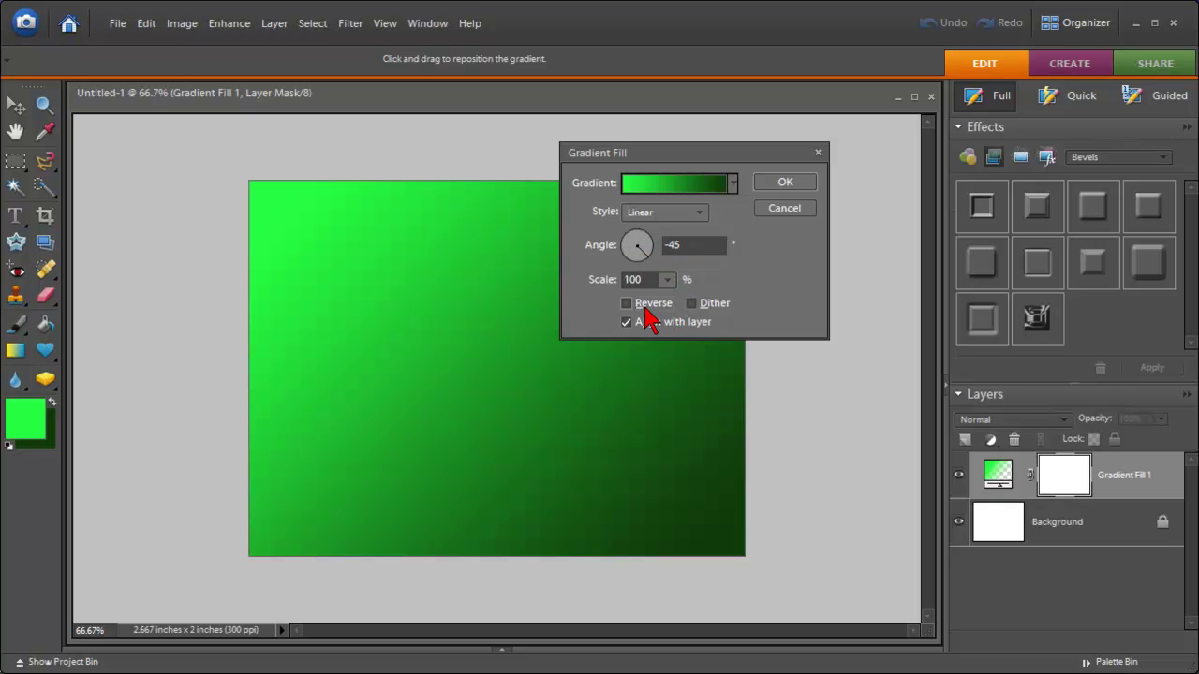
left_click(646, 305)
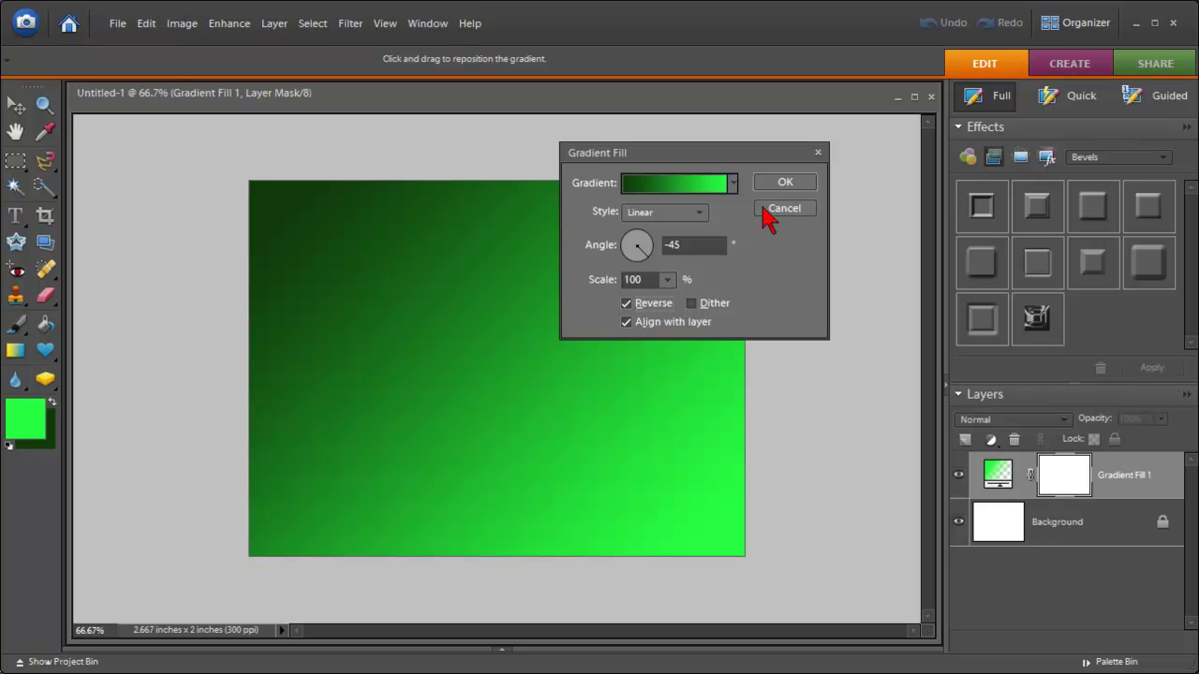
left_click(785, 183)
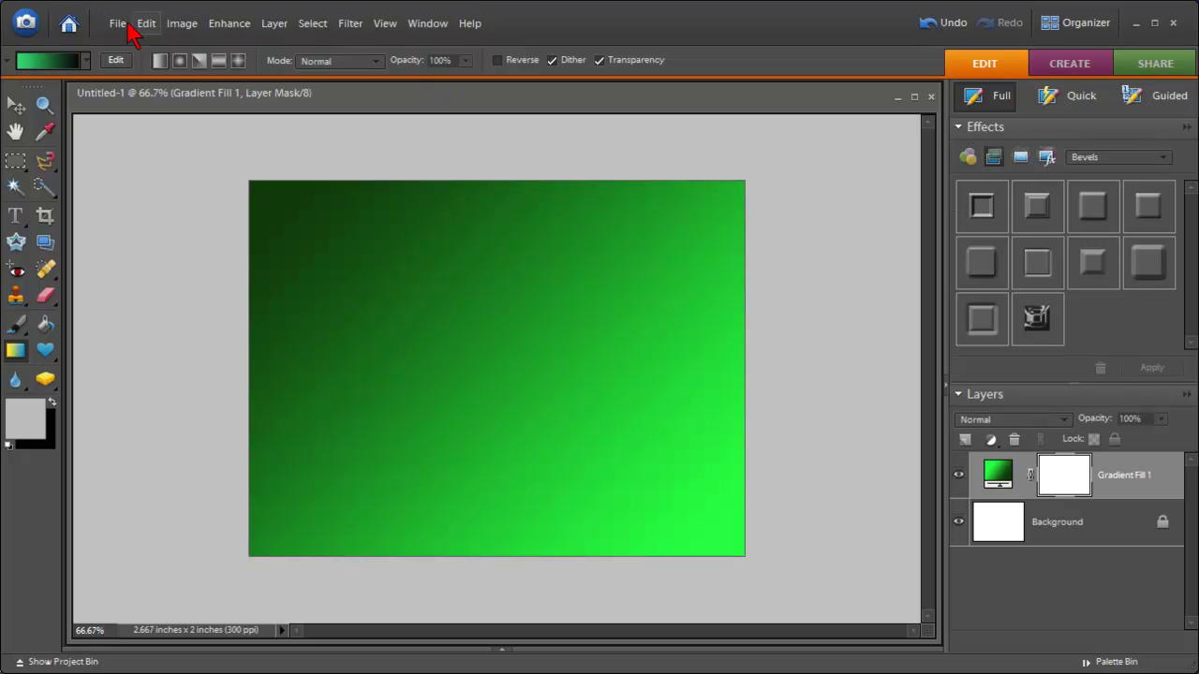
Step: Create a new blank document with default settings and enlarge its window
left_click(114, 25)
mouse_move(132, 56)
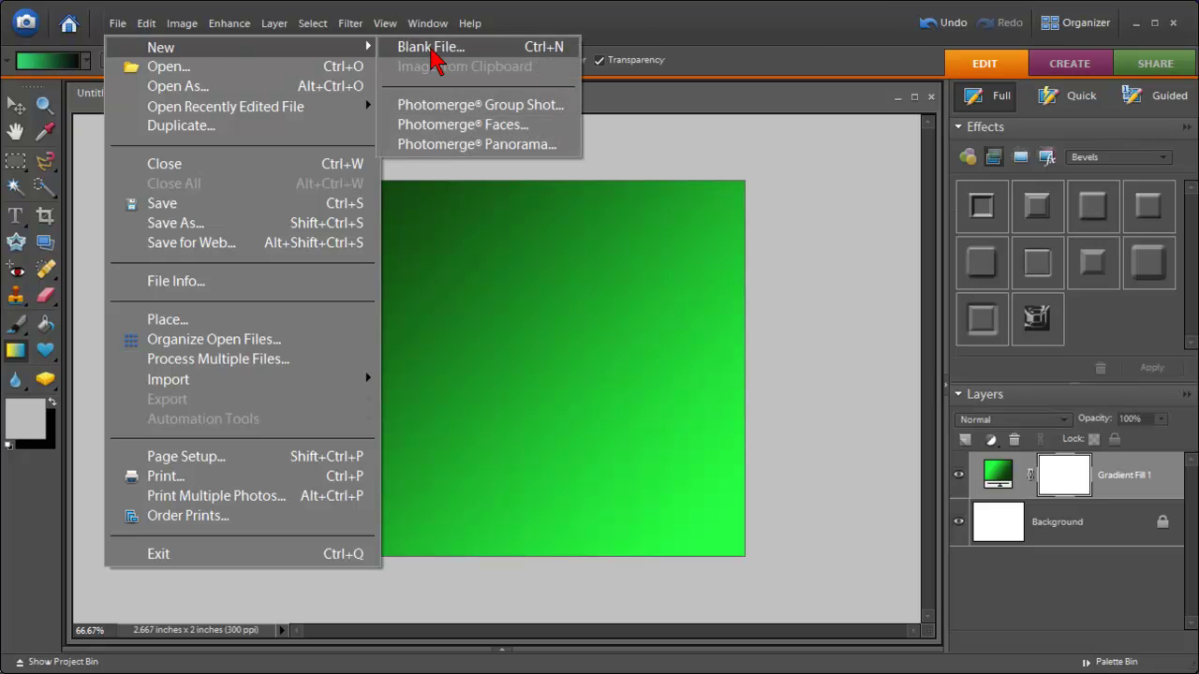
left_click(436, 50)
left_click(848, 165)
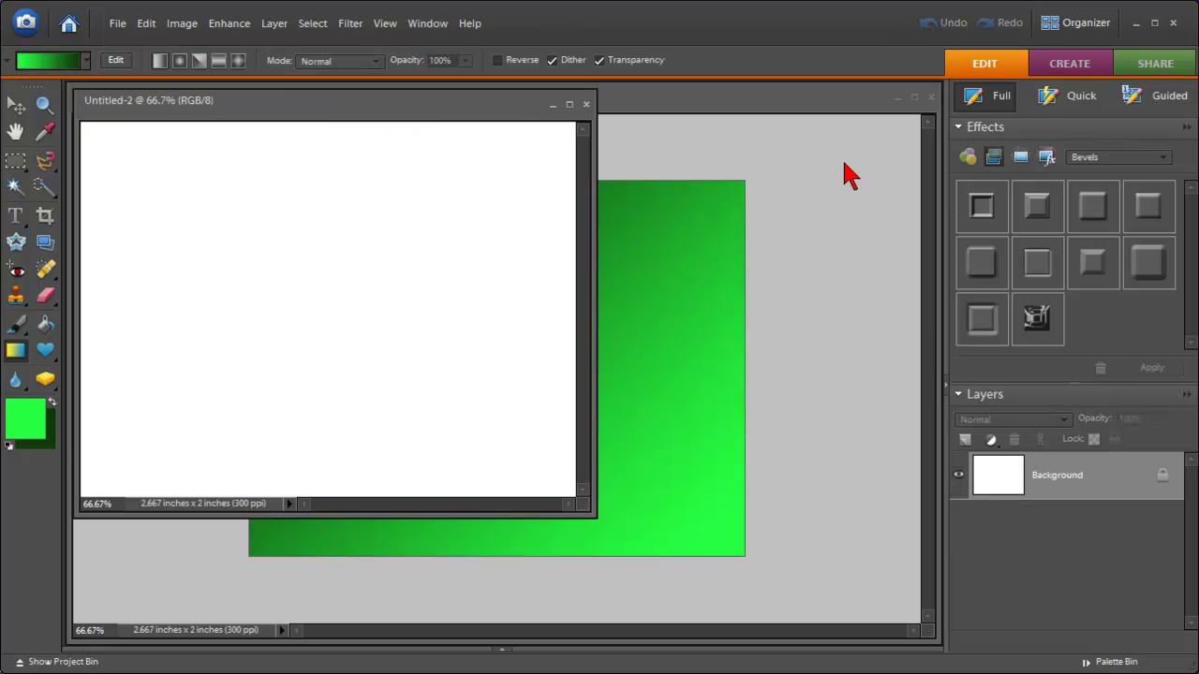
left_click_drag(592, 390, 844, 412)
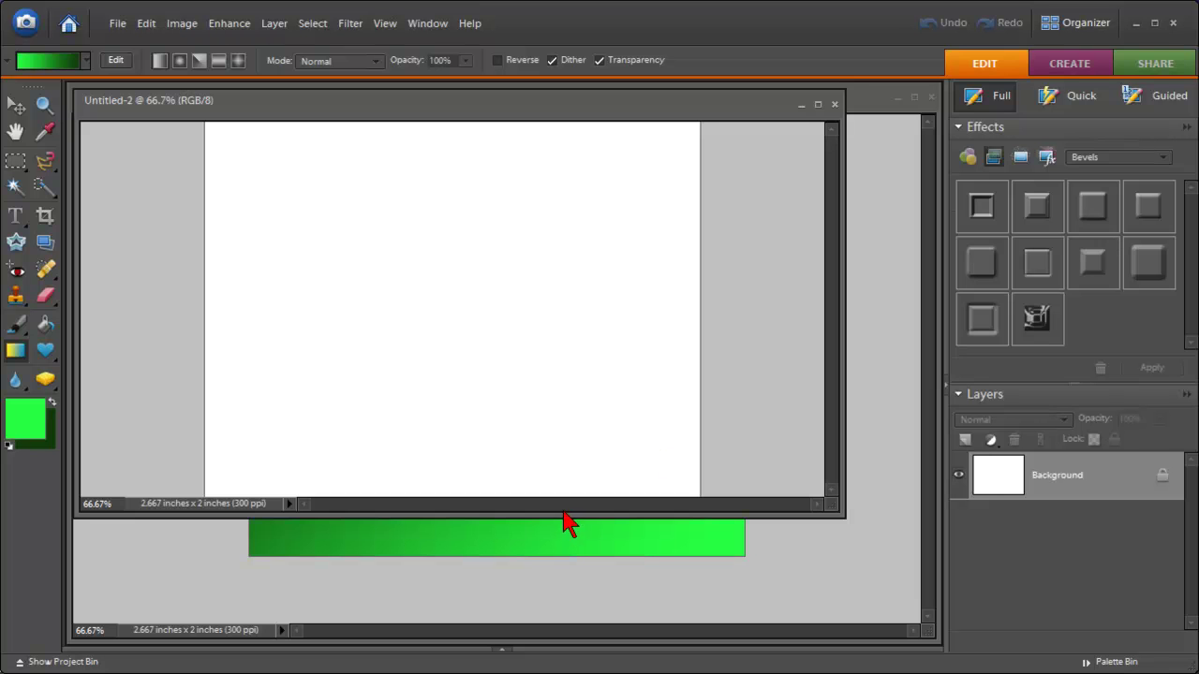
left_click_drag(563, 513, 555, 623)
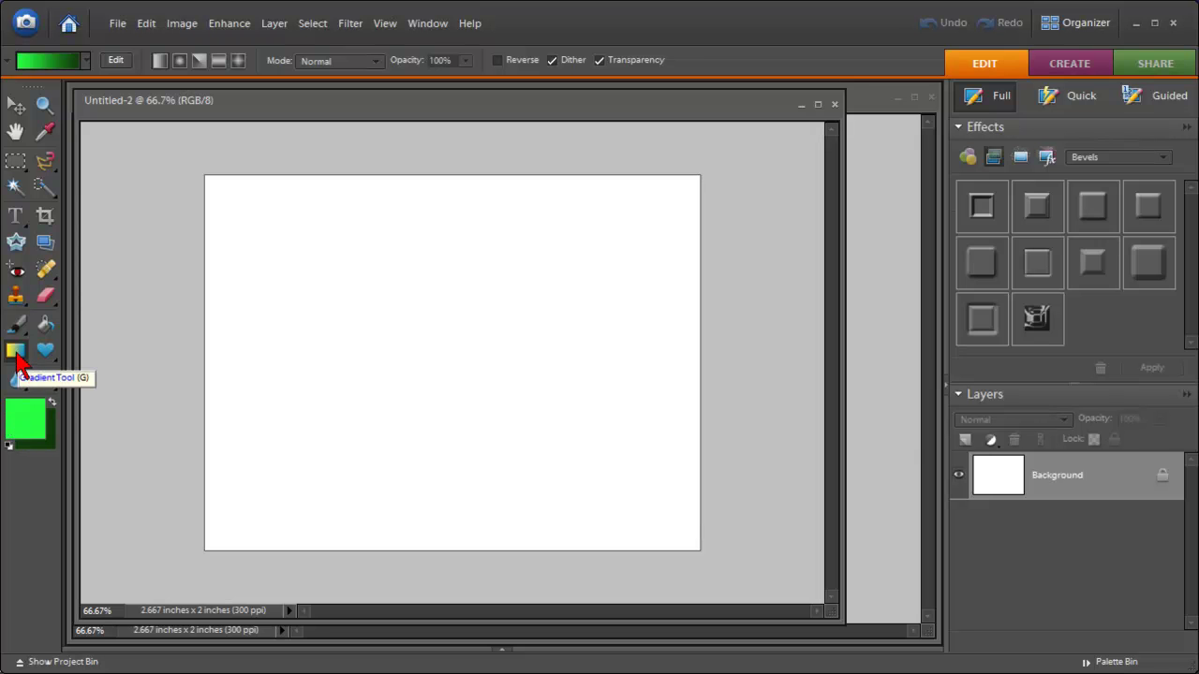
Step: Set the foreground colour to purple #bc0bdc and the background to white
left_click(26, 424)
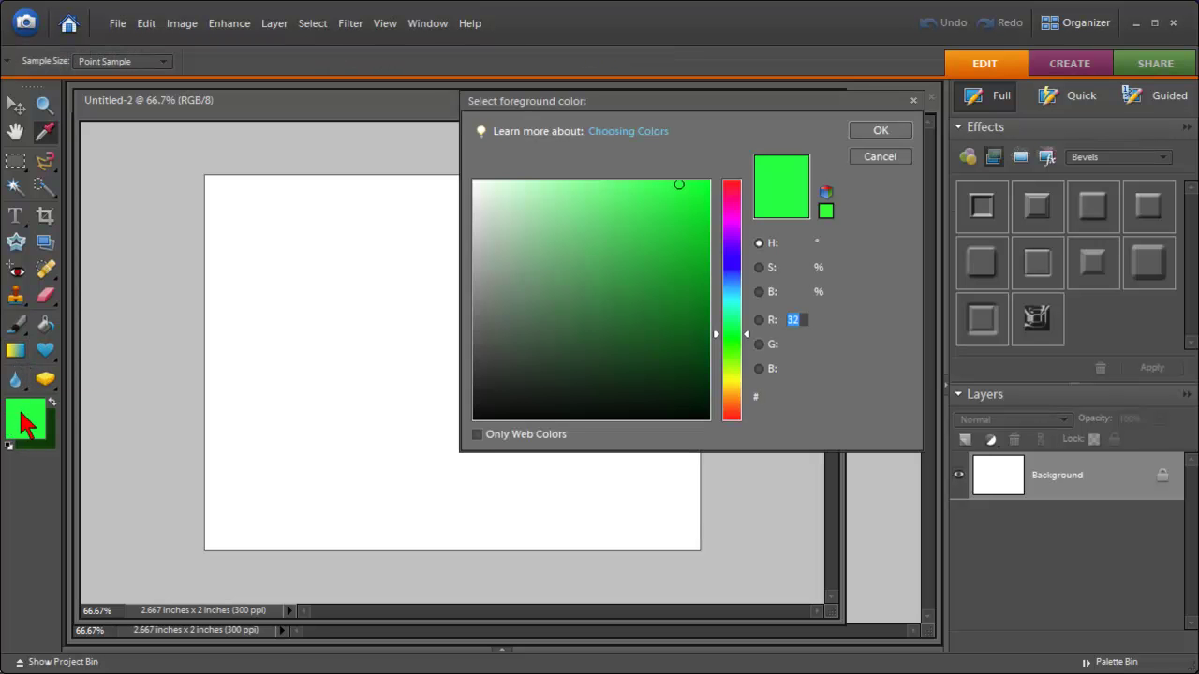
left_click(732, 227)
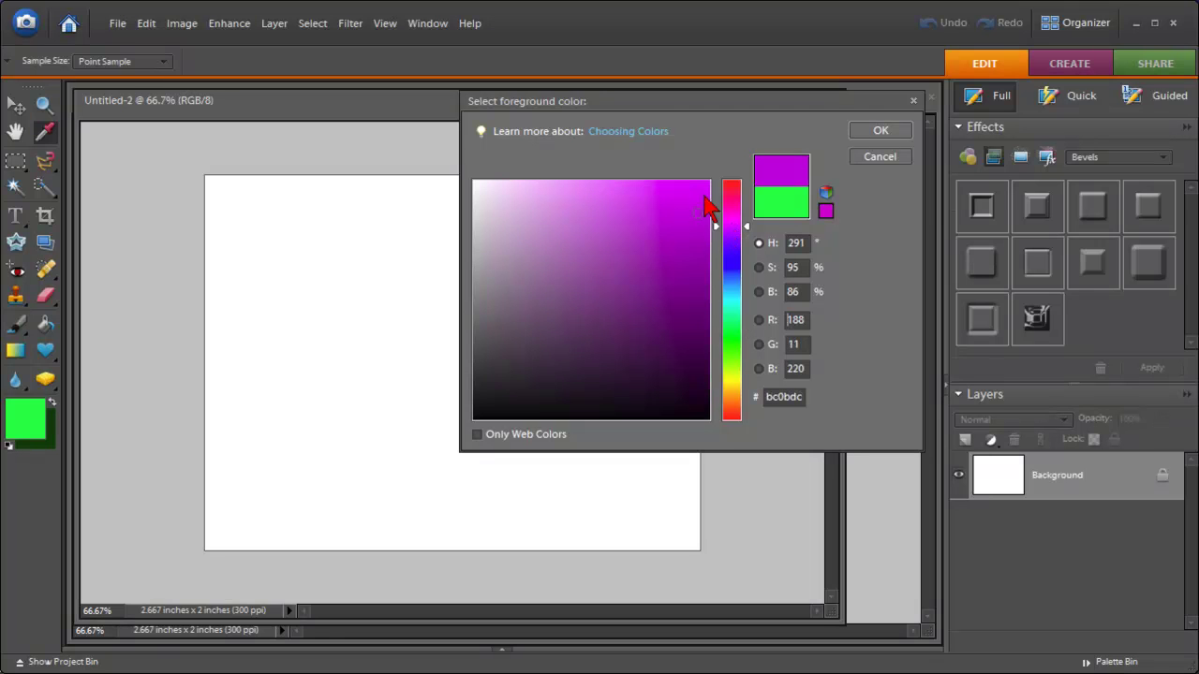
left_click(869, 133)
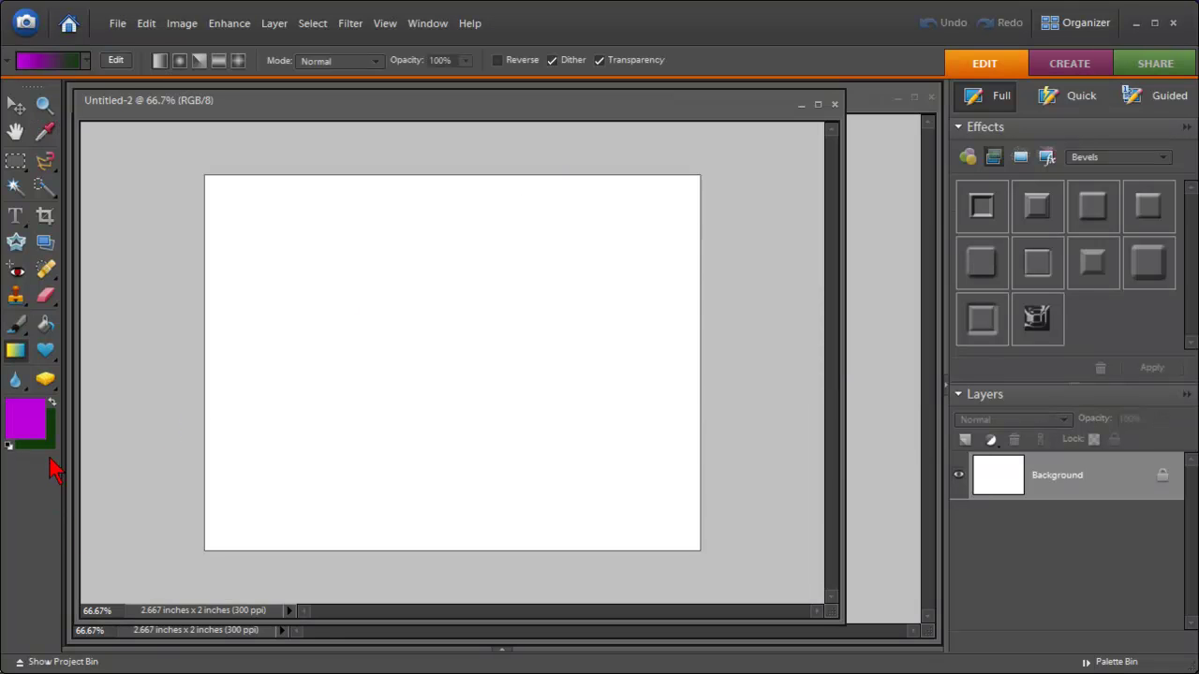
left_click(51, 446)
left_click(559, 219)
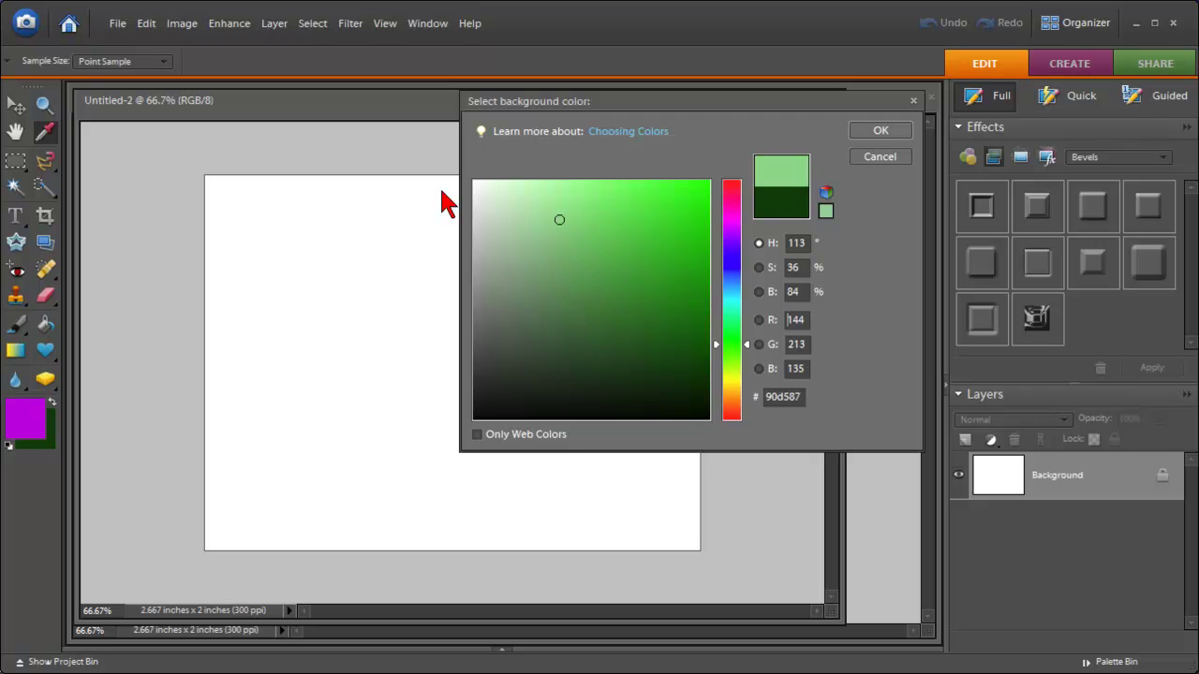
left_click(475, 185)
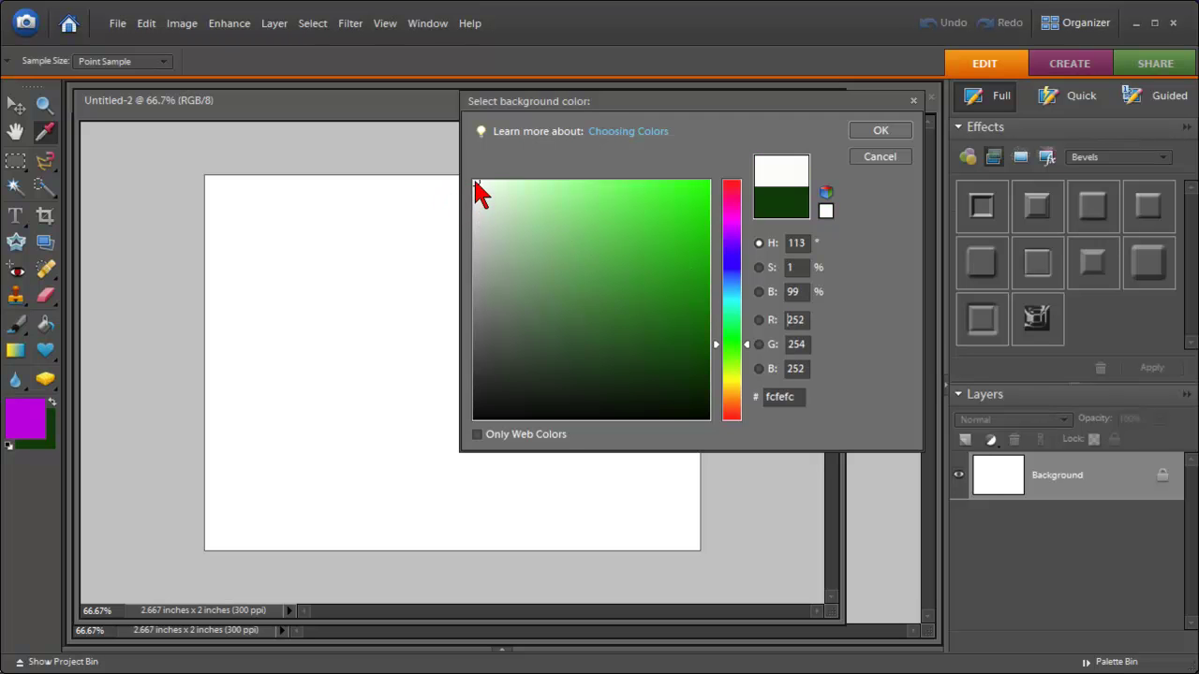
left_click(877, 135)
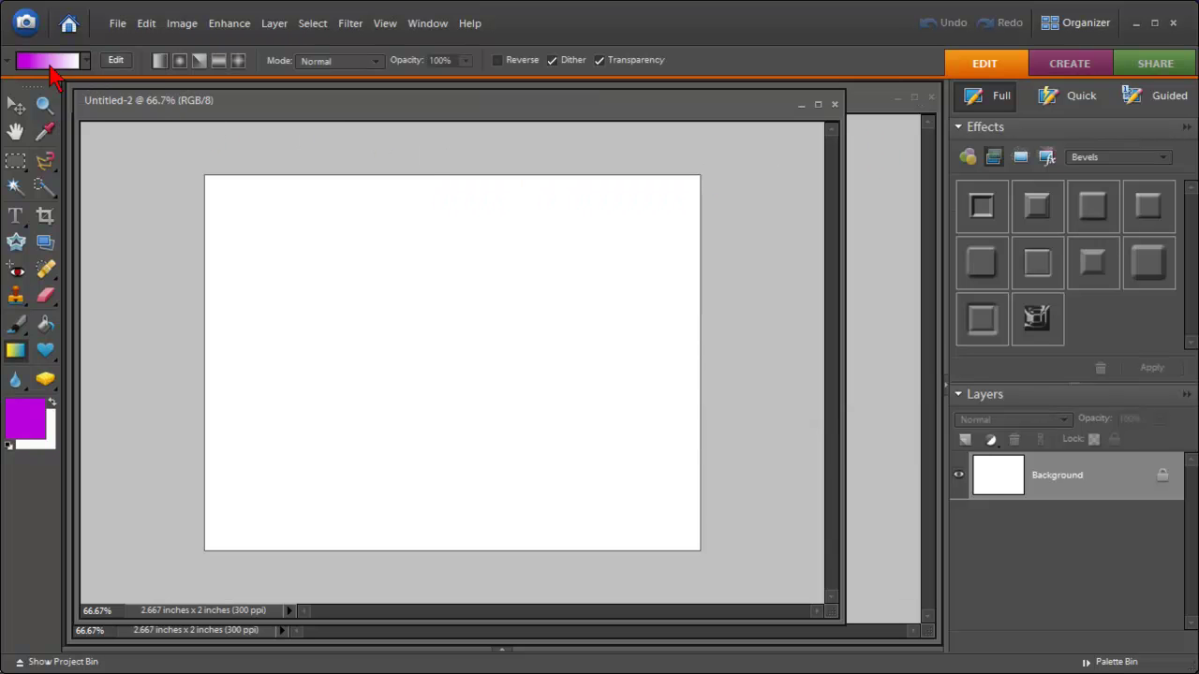
left_click(992, 446)
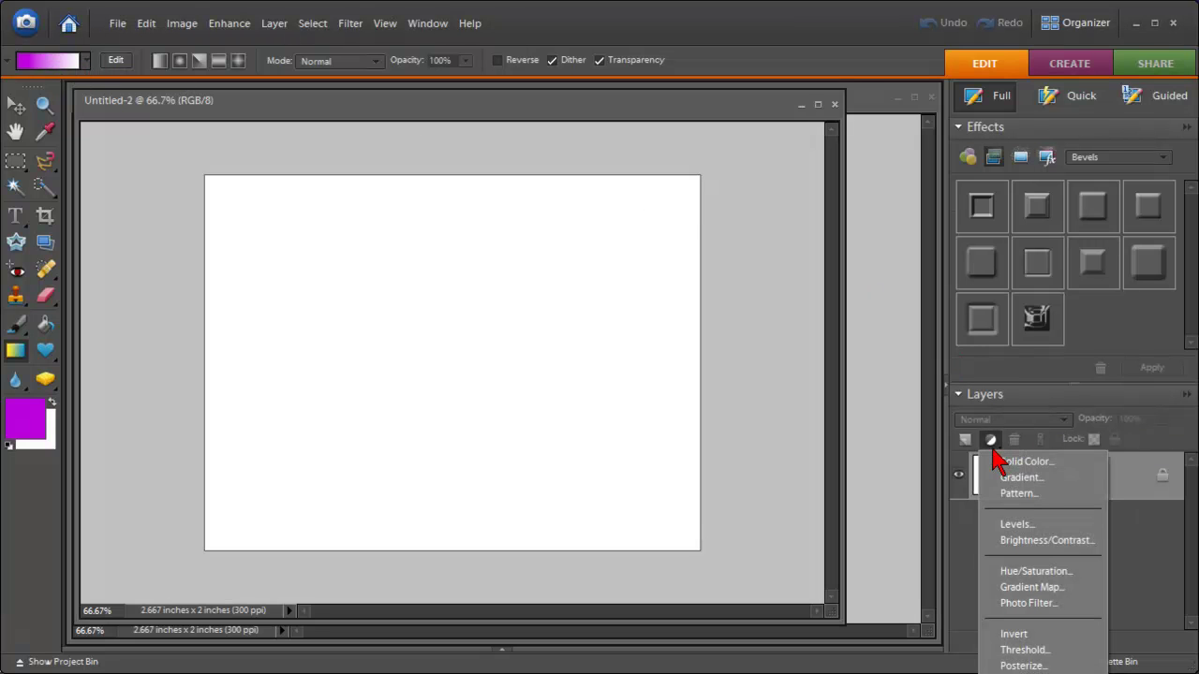
left_click(1041, 479)
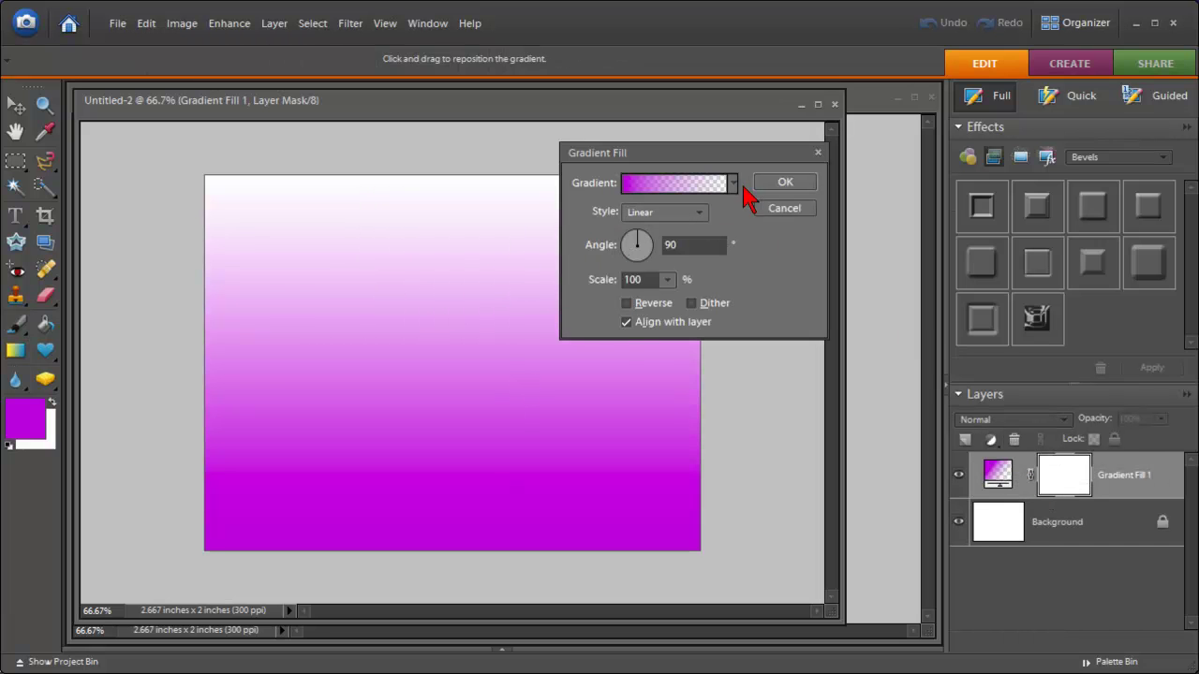
left_click(735, 186)
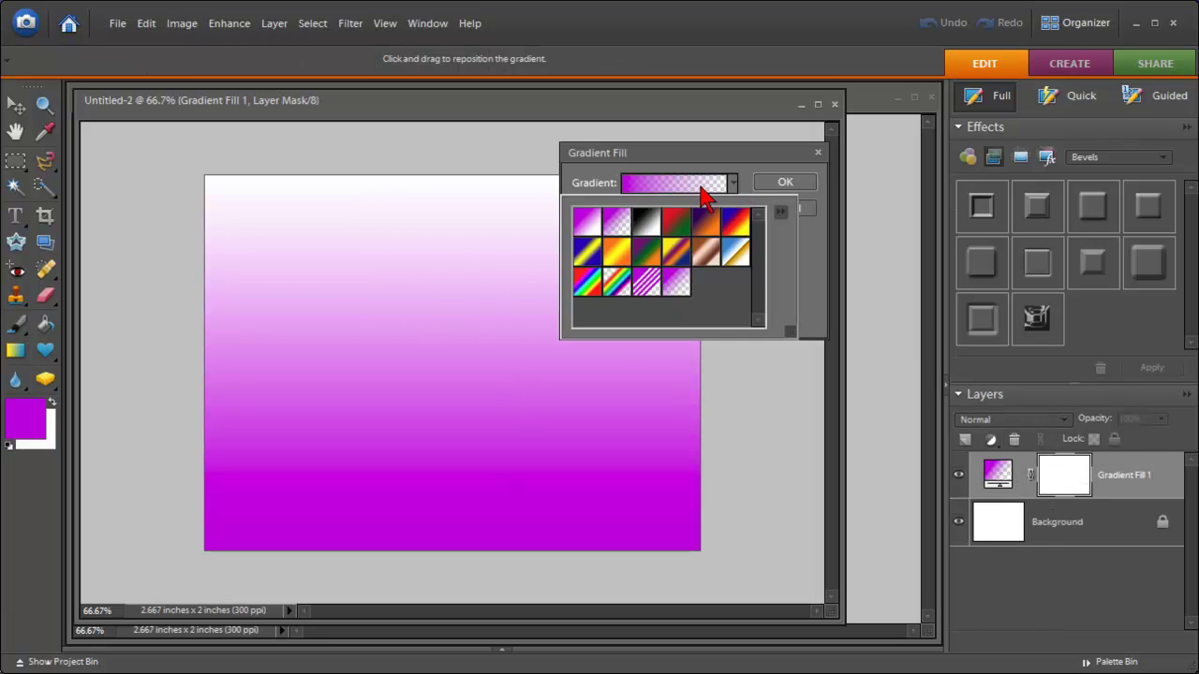
left_click(596, 225)
left_click(616, 222)
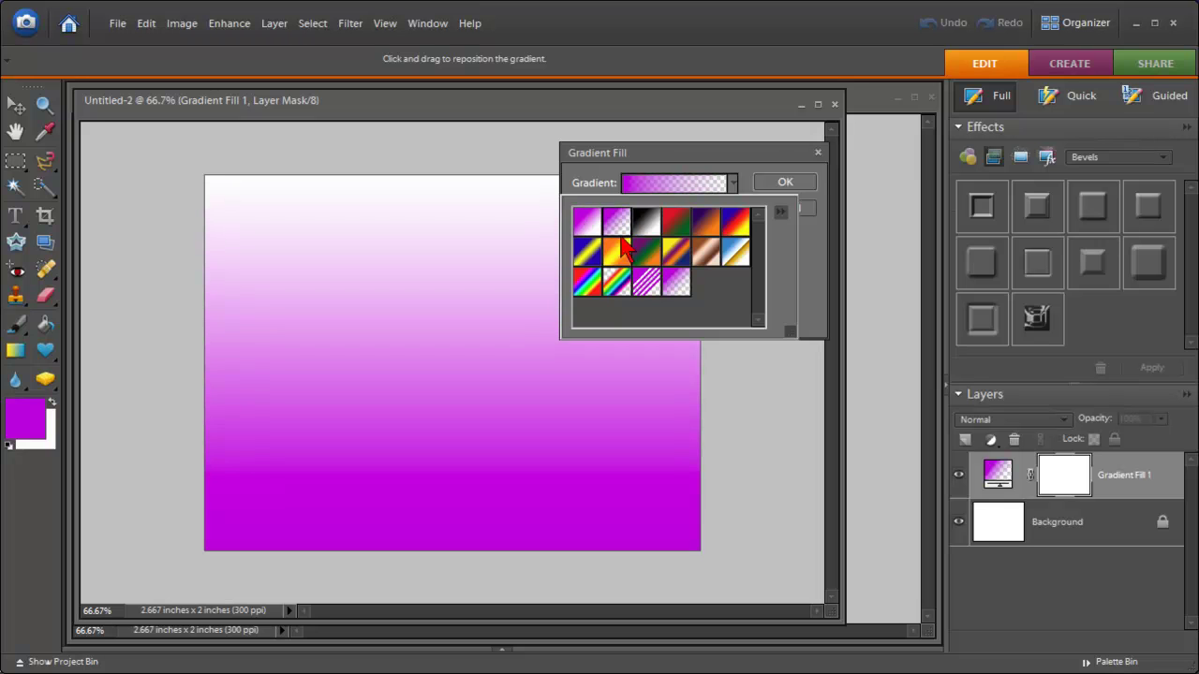
left_click(771, 159)
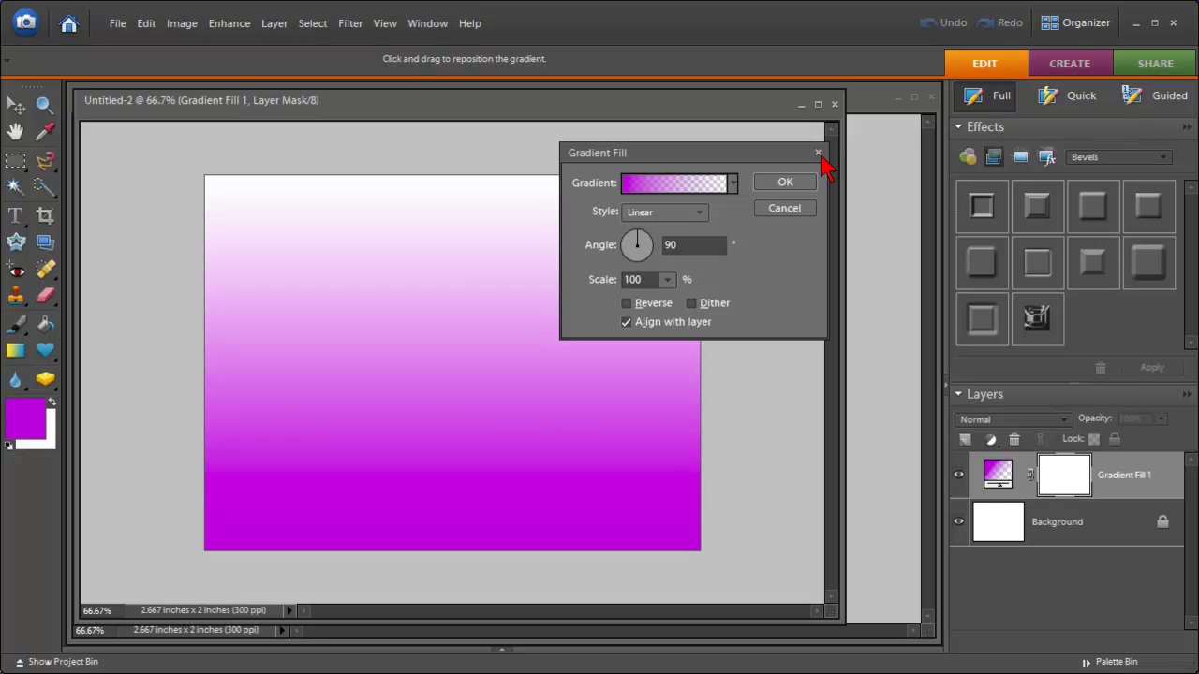
left_click(818, 152)
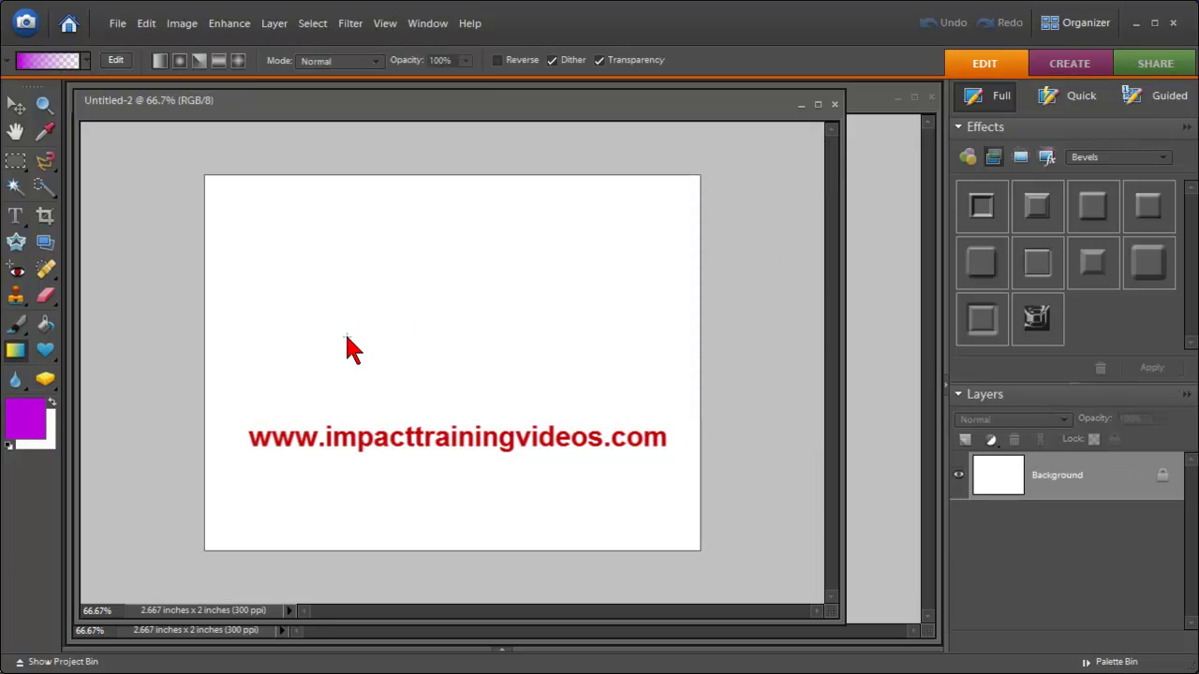